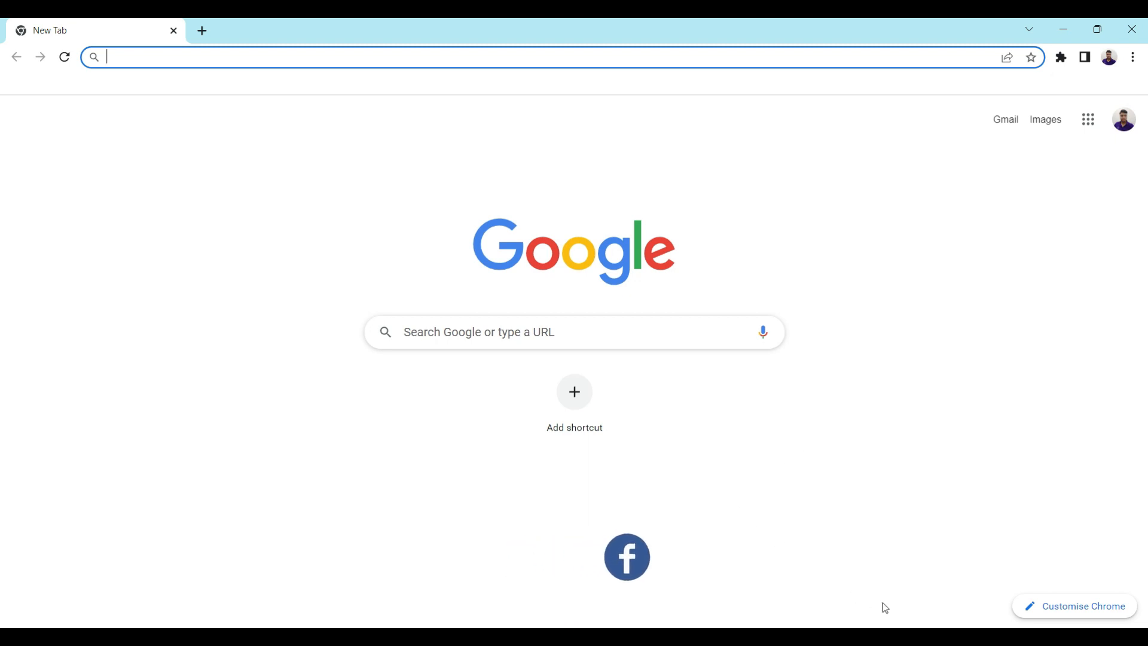
From the system tray, bring up Laragon's control window and launch HeidiSQL with its Database button
{"action": "left_click", "coordinate": [960, 636]}
{"action": "left_click", "coordinate": [916, 605]}
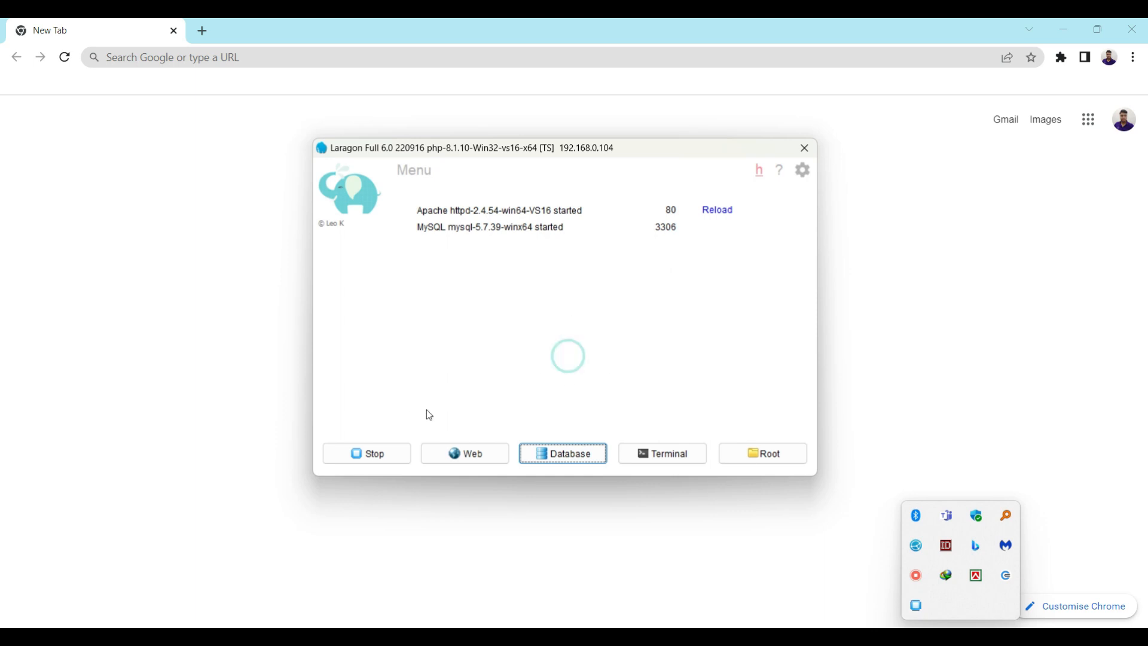
{"action": "left_click", "coordinate": [584, 457]}
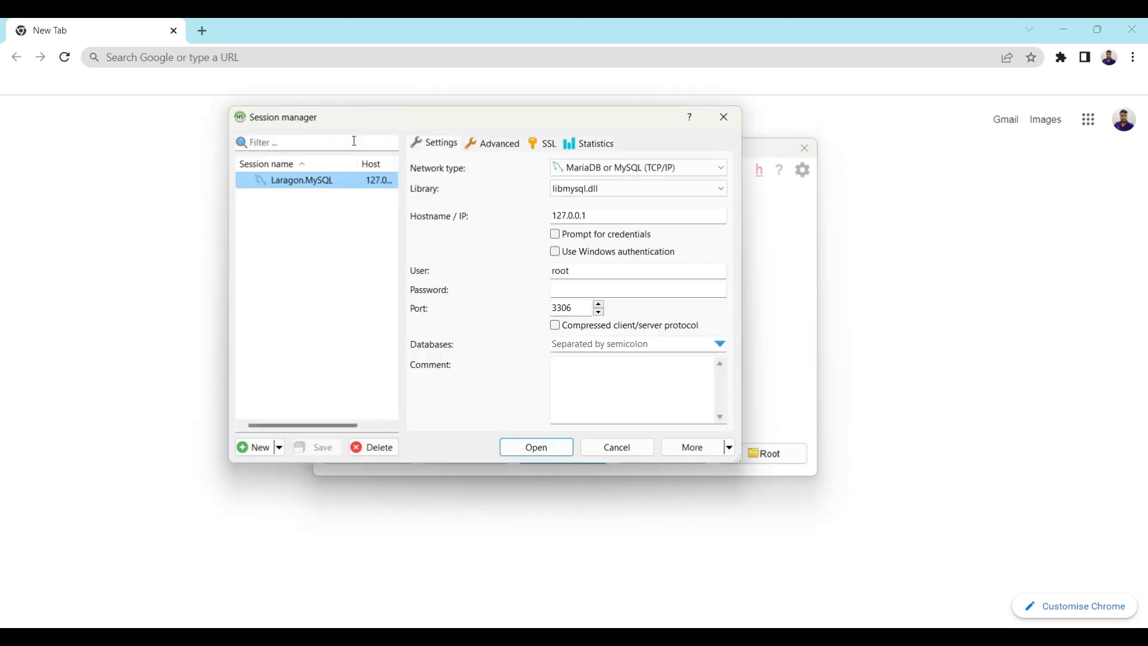
Keep libmysql.dll as the client library for the Laragon.MySQL session (127.0.0.1, root, port 3306)
{"action": "left_click_drag", "start_coordinate": [416, 127], "coordinate": [526, 169]}
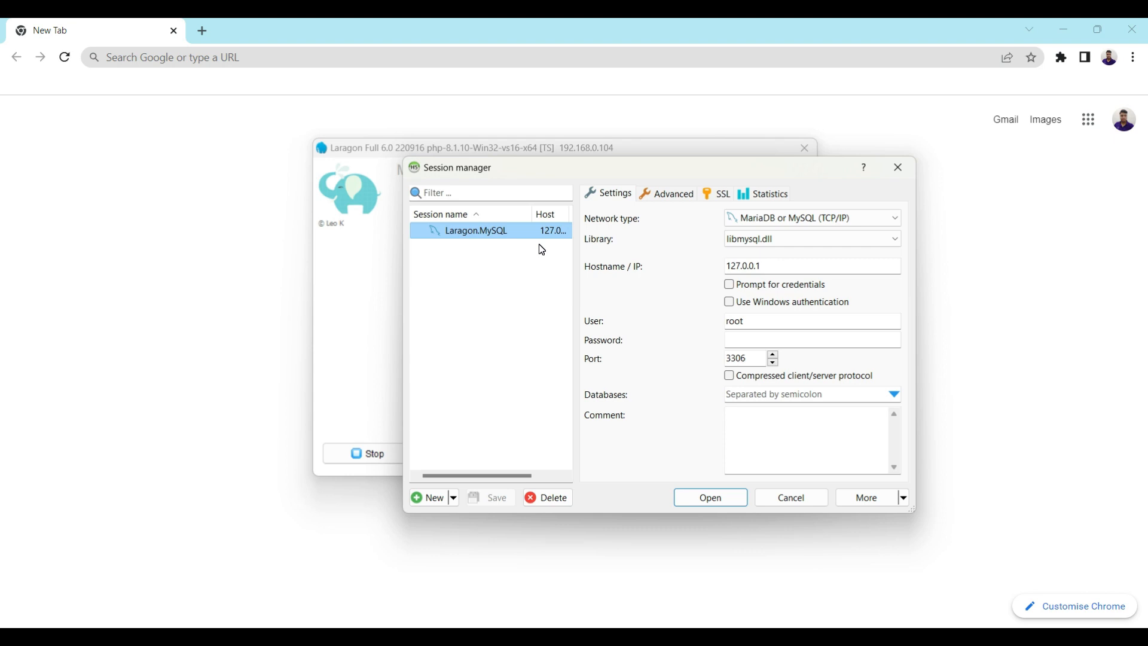
{"action": "left_click", "coordinate": [774, 240]}
{"action": "left_click", "coordinate": [703, 267]}
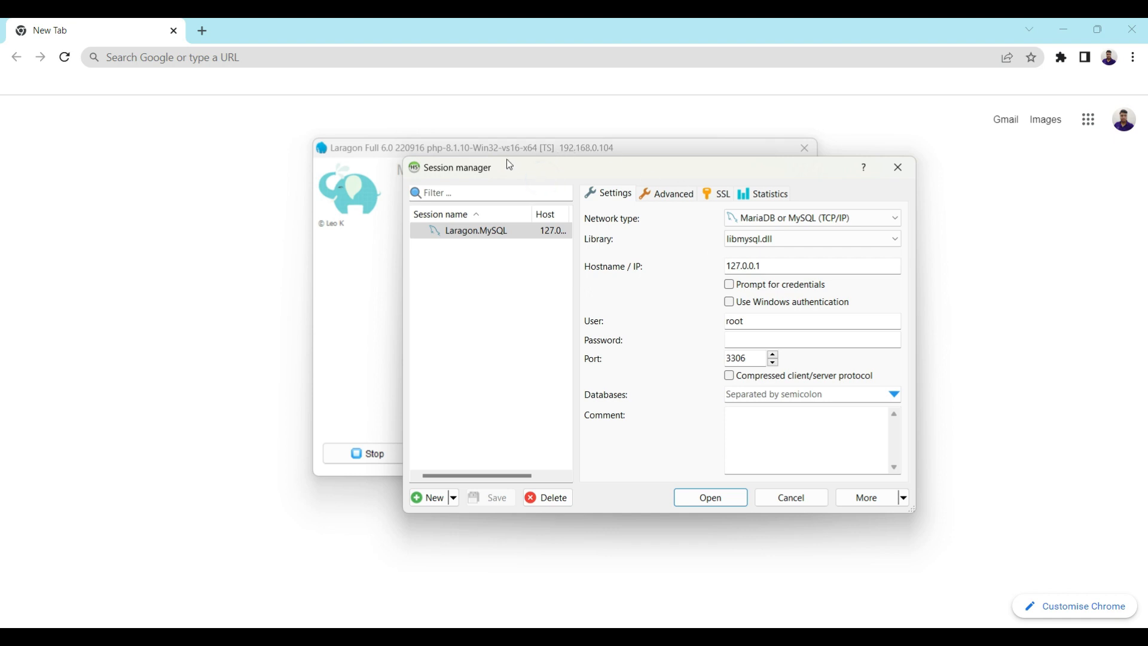
{"action": "left_click_drag", "start_coordinate": [477, 177], "coordinate": [399, 152]}
Widen the session list, Host and Last connect columns, and the dialog to show 127.0.0.1 and the date
{"action": "left_click", "coordinate": [399, 210]}
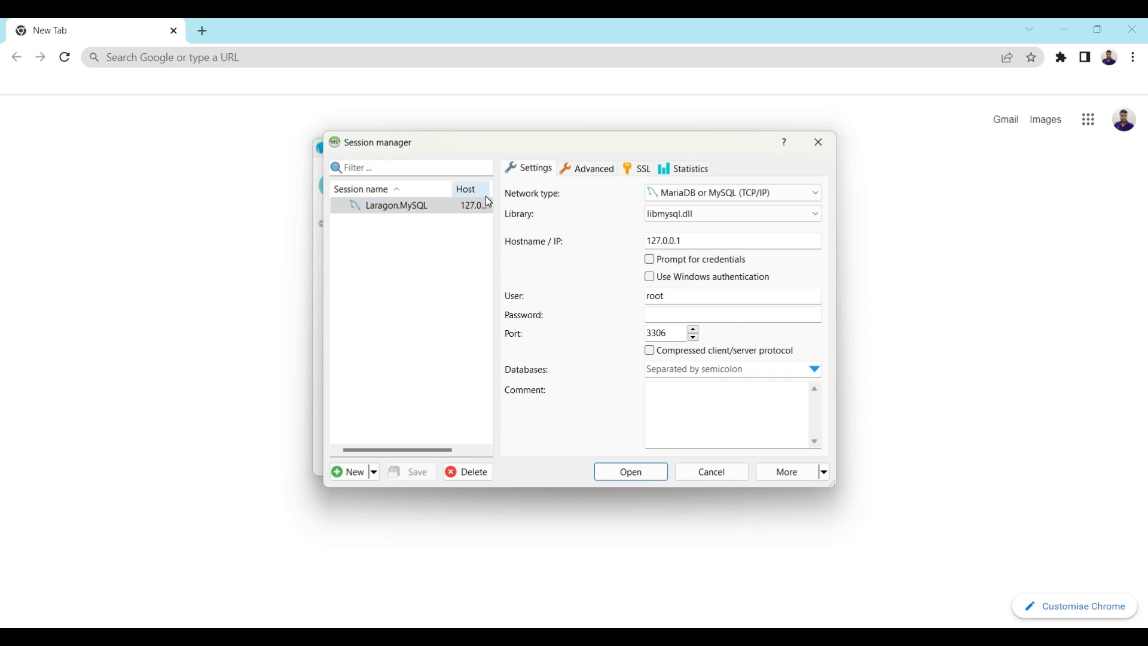
{"action": "left_click_drag", "start_coordinate": [496, 206], "coordinate": [610, 213]}
{"action": "left_click_drag", "start_coordinate": [490, 189], "coordinate": [498, 189]}
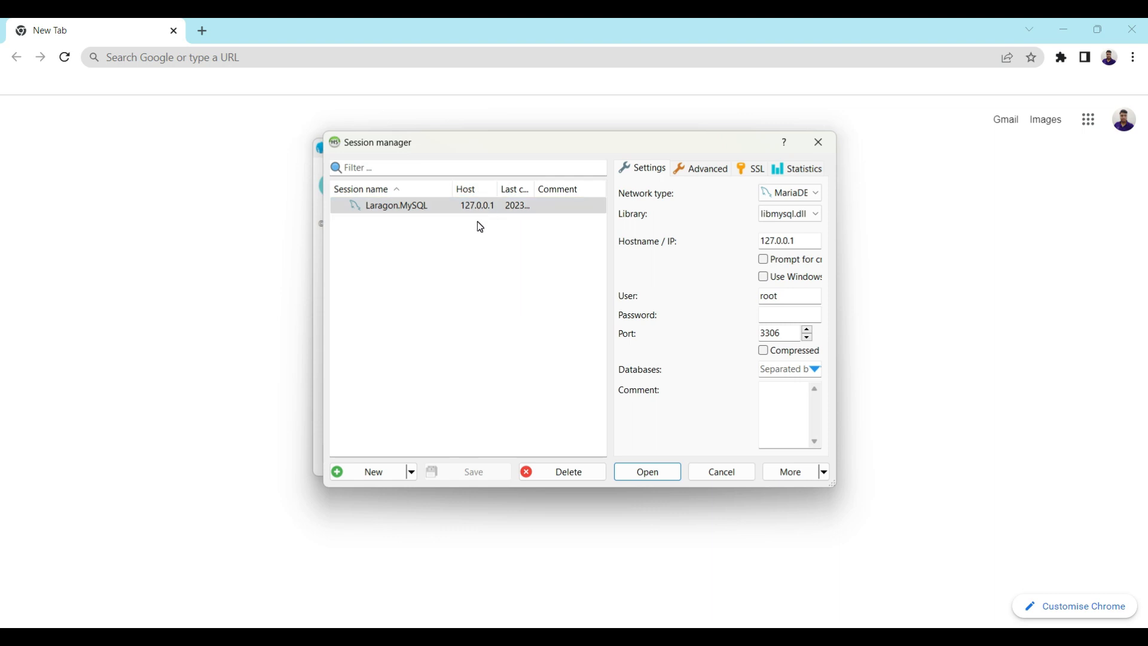
{"action": "left_click", "coordinate": [536, 191]}
{"action": "left_click_drag", "start_coordinate": [537, 191], "coordinate": [576, 192]}
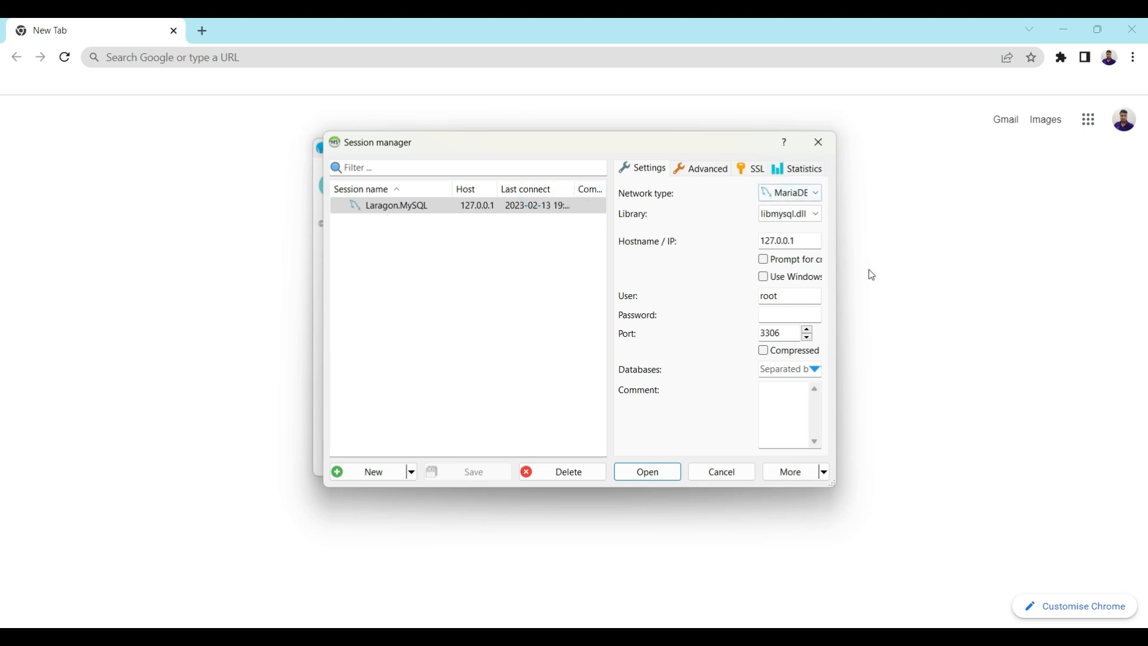
{"action": "left_click_drag", "start_coordinate": [837, 269], "coordinate": [1026, 271]}
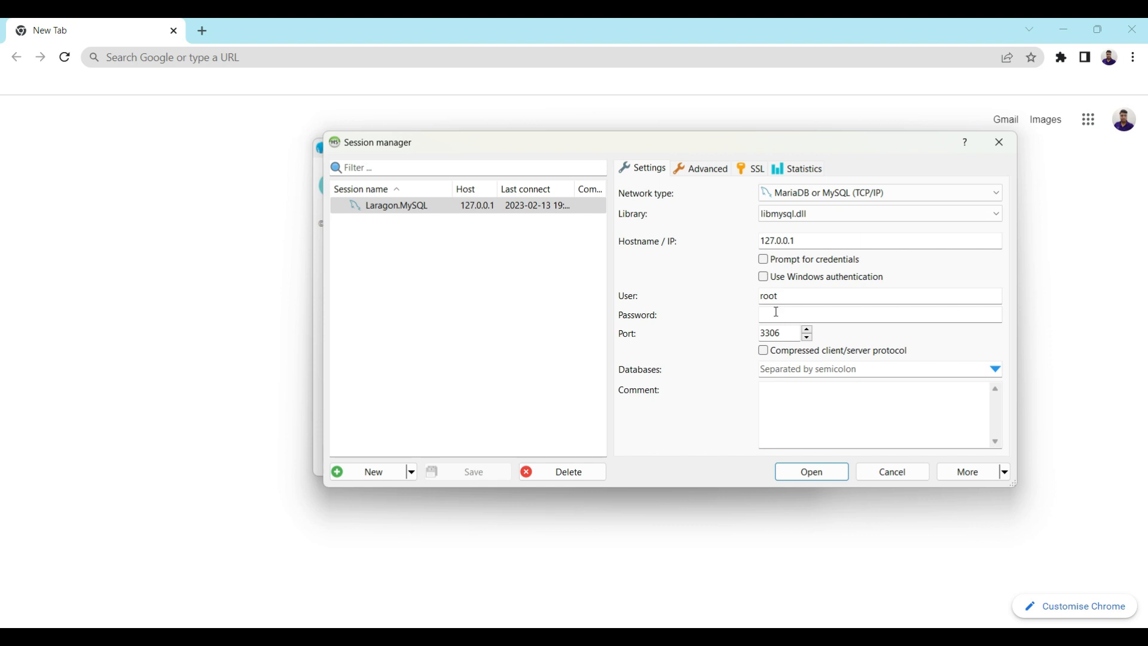
{"action": "left_click_drag", "start_coordinate": [796, 293], "coordinate": [764, 293]}
Enter the root user's password and connect to the Laragon.MySQL server at 127.0.0.1:3306
{"action": "left_click", "coordinate": [808, 315]}
{"action": "type", "text": "123456"}
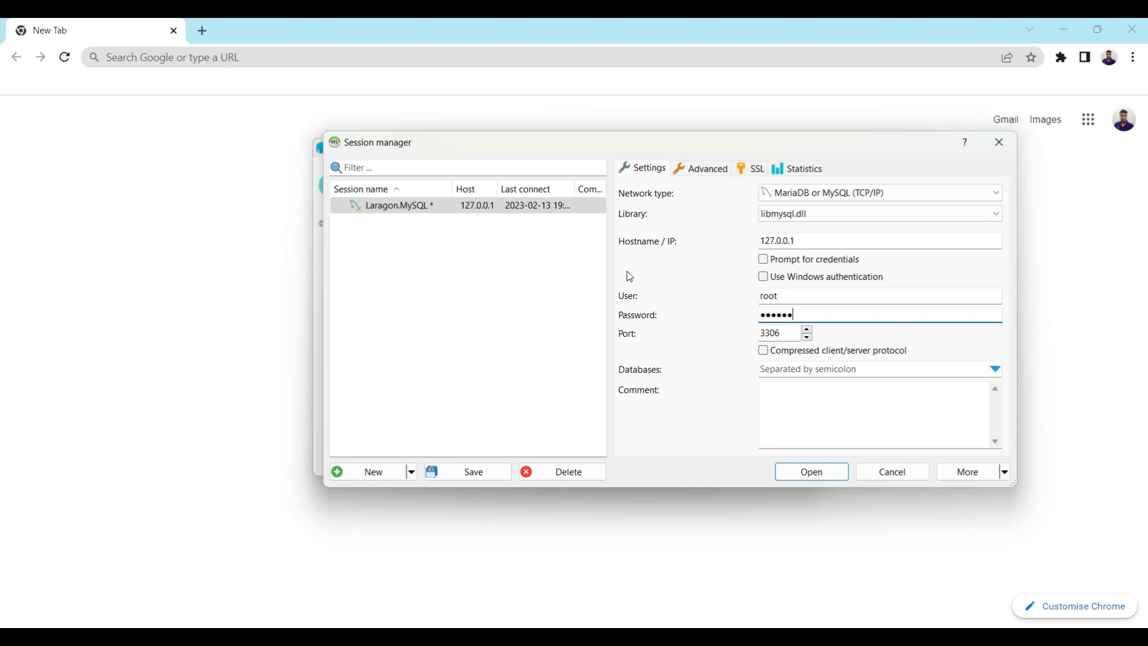
{"action": "left_click_drag", "start_coordinate": [813, 244], "coordinate": [761, 246]}
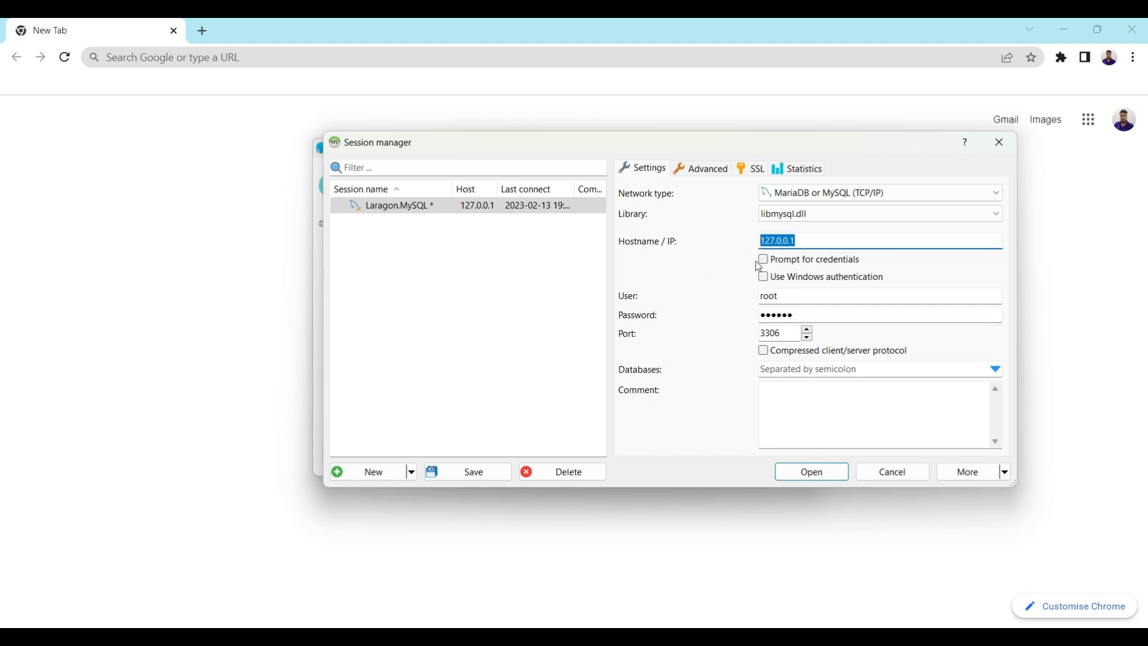
{"action": "double_click", "coordinate": [799, 302]}
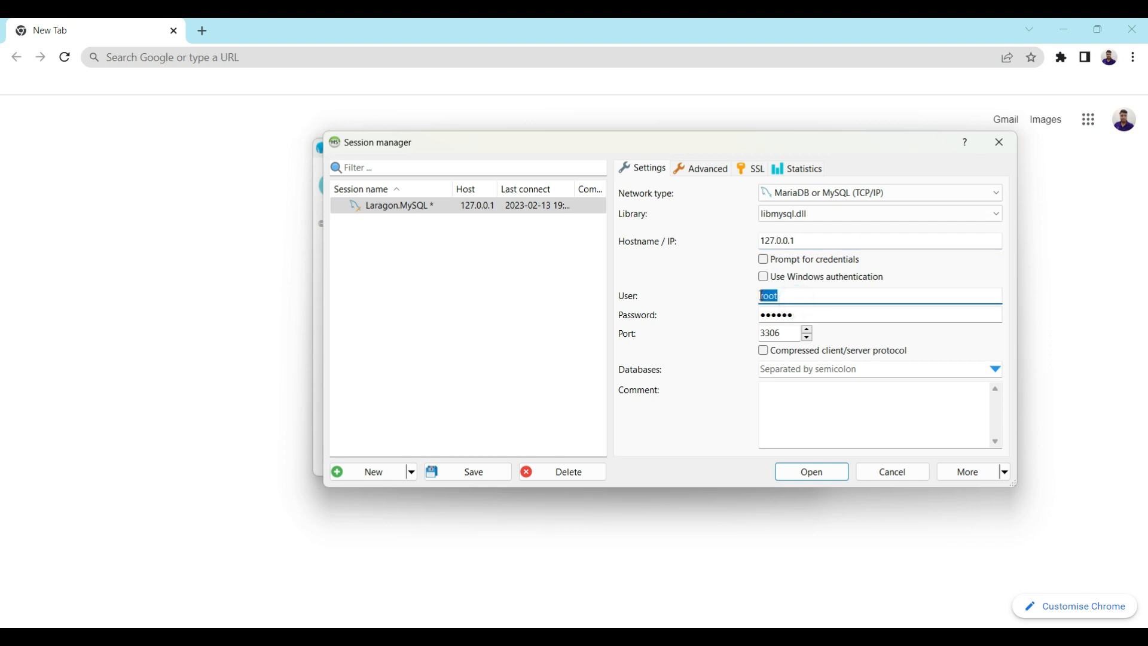
{"action": "left_click", "coordinate": [818, 312]}
{"action": "left_click_drag", "start_coordinate": [819, 311], "coordinate": [760, 335]}
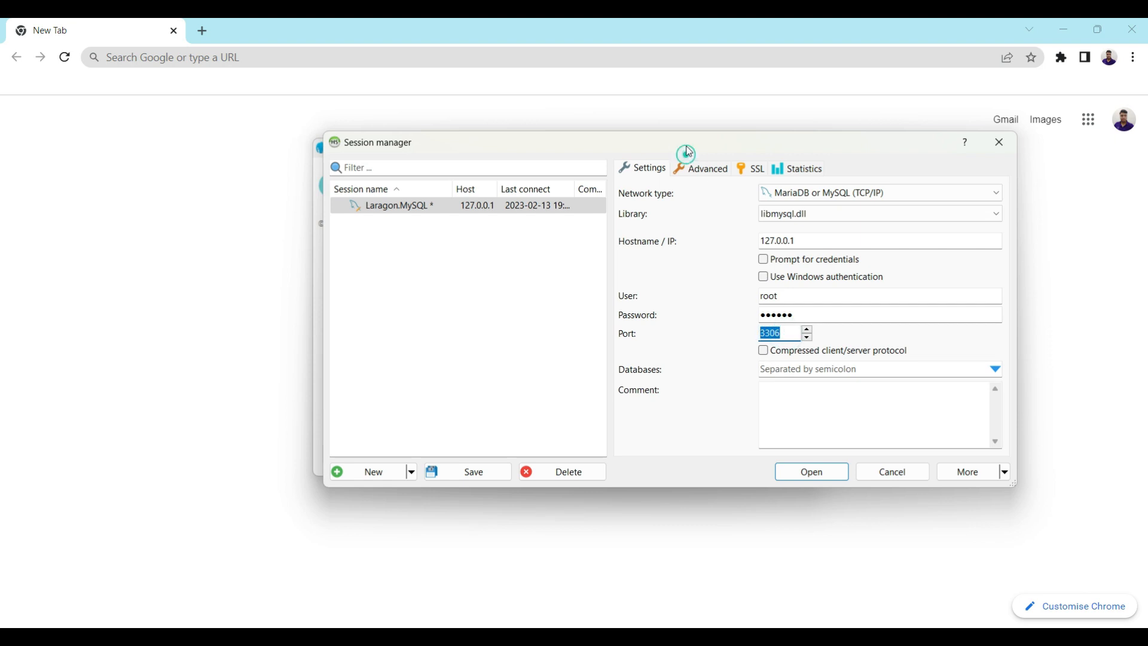
{"action": "left_click", "coordinate": [801, 473]}
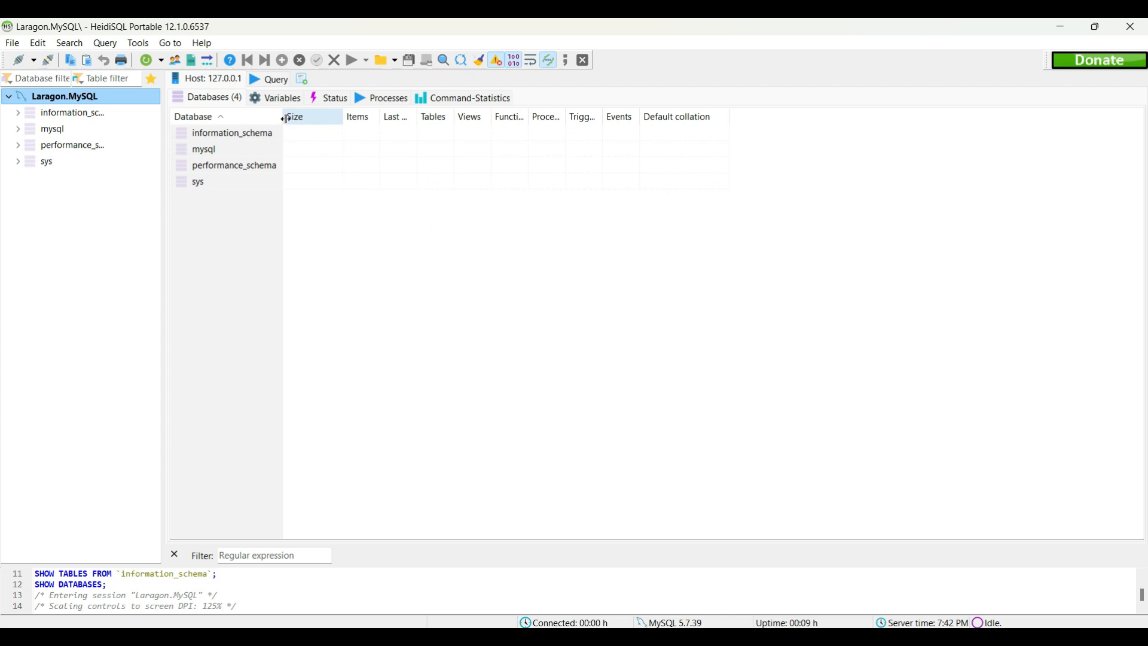
Widen the Database column and open the mysql database to list its 31 tables
{"action": "left_click_drag", "start_coordinate": [283, 116], "coordinate": [299, 125]}
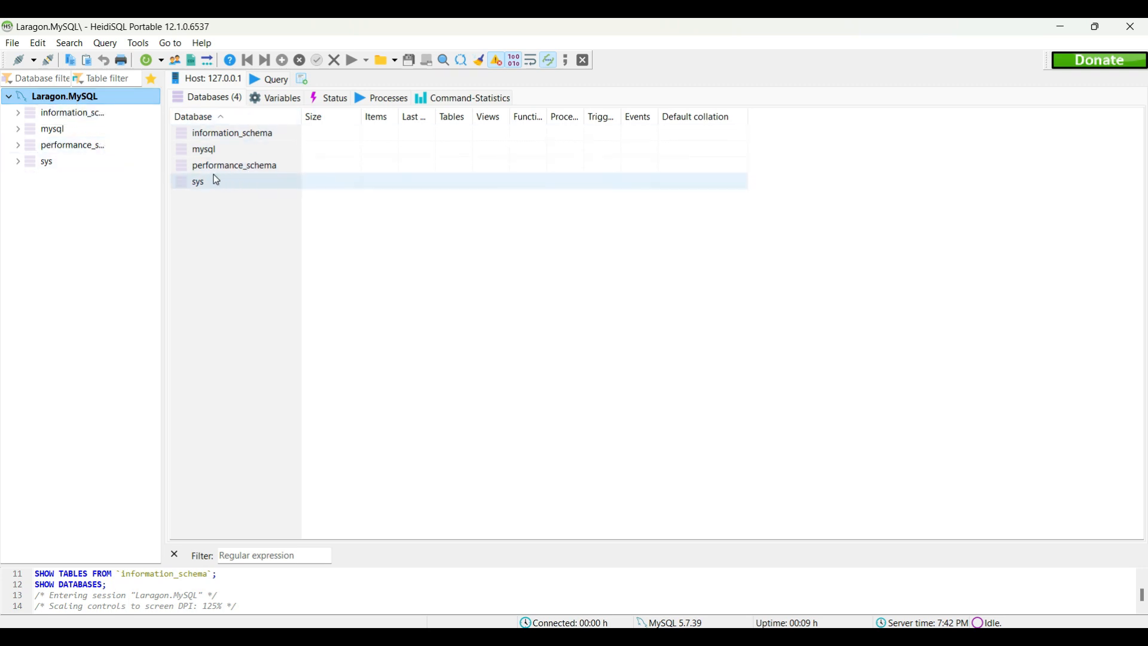
{"action": "double_click", "coordinate": [220, 152]}
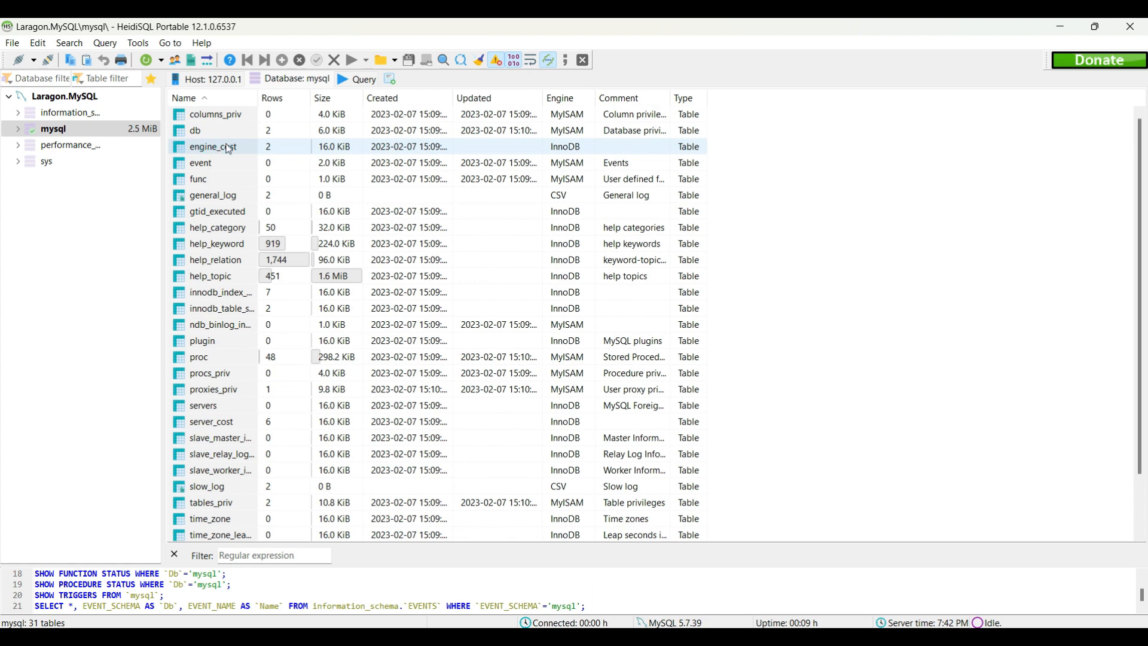
Auto-fit the Name column to full table names and scroll through the mysql table list
{"action": "double_click", "coordinate": [258, 98]}
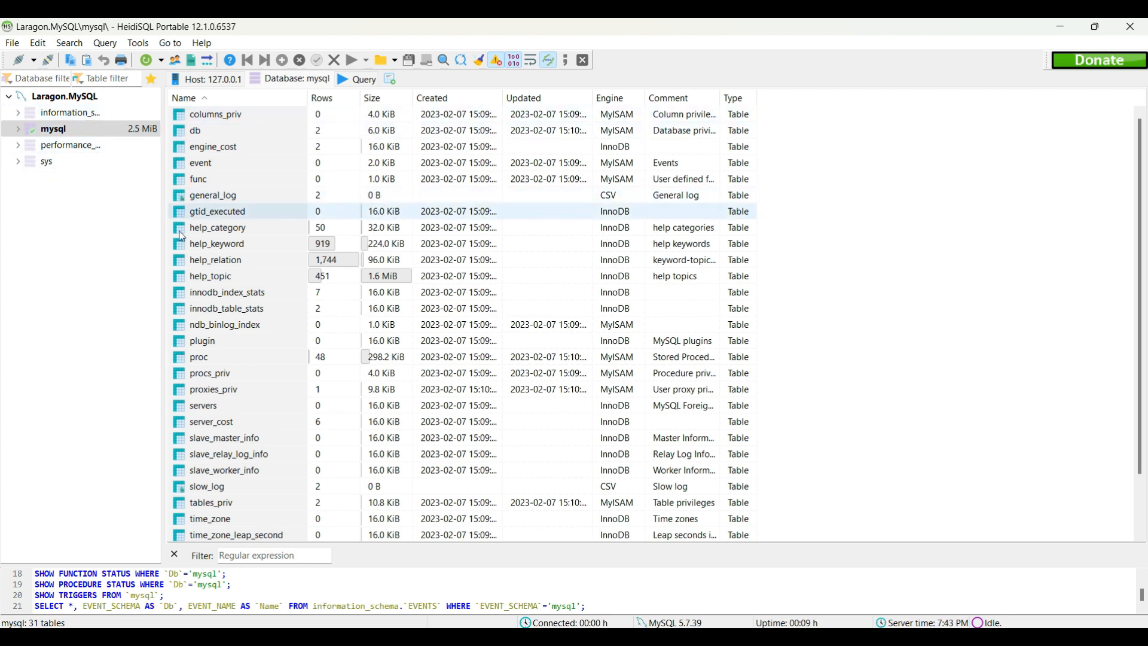
{"action": "scroll", "coordinate": [291, 275], "scroll_direction": "down", "scroll_amount": 2}
{"action": "scroll", "coordinate": [292, 293], "scroll_direction": "up", "scroll_amount": 2}
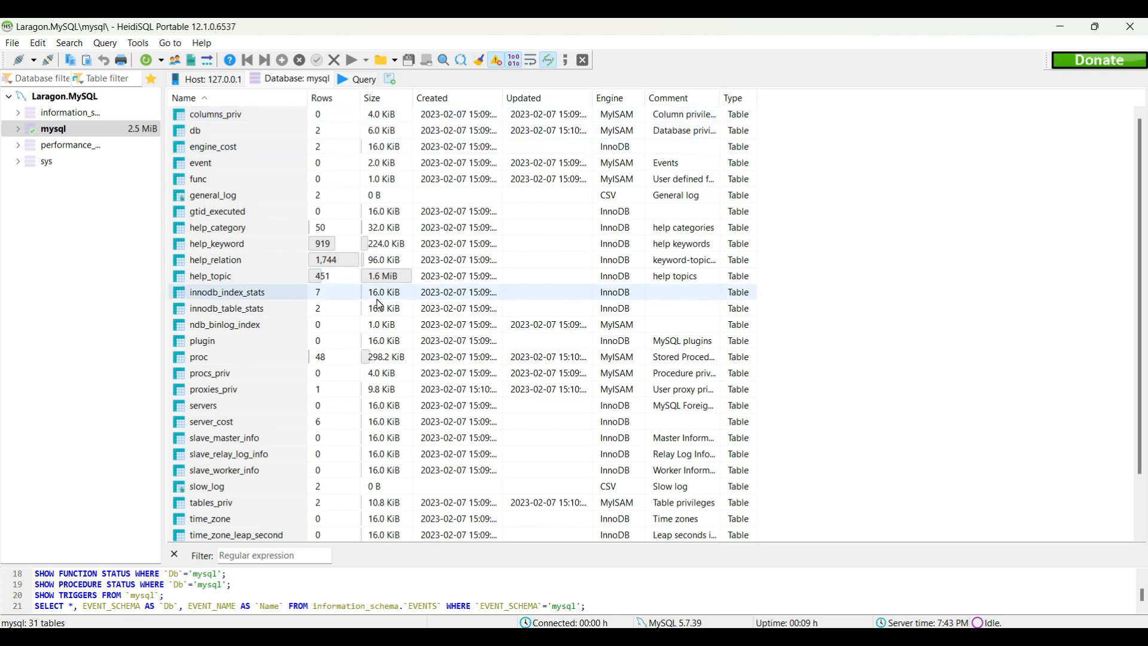
{"action": "scroll", "coordinate": [379, 306], "scroll_direction": "down", "scroll_amount": 1}
{"action": "scroll", "coordinate": [378, 309], "scroll_direction": "up", "scroll_amount": 1}
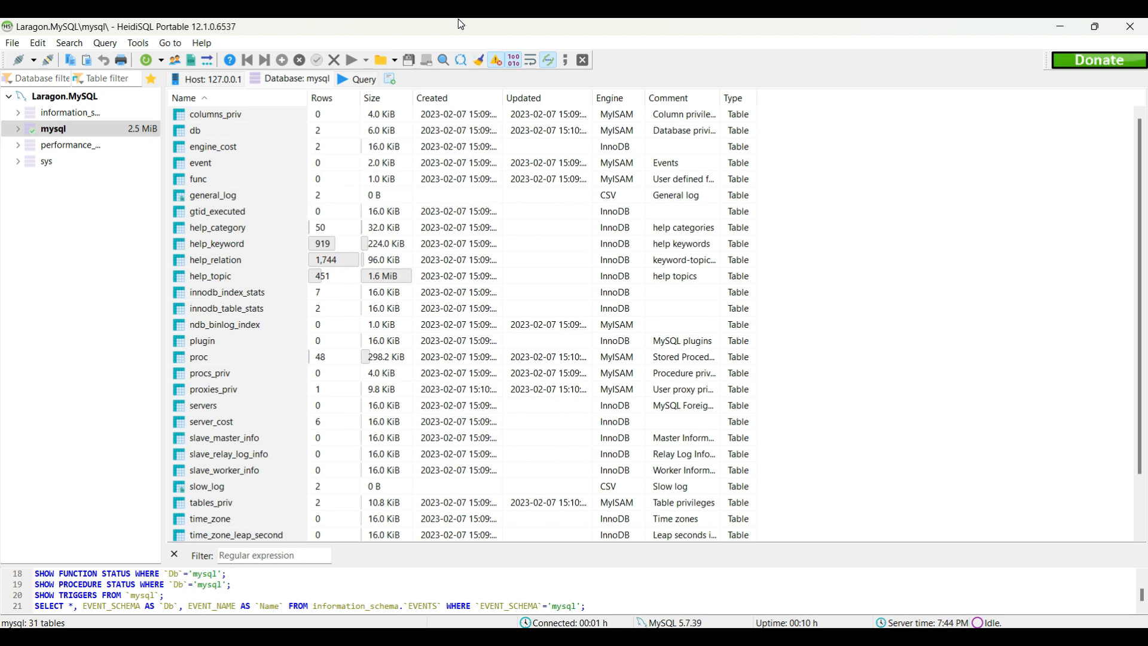
Bring Laragon's control window to the front and nudge it slightly upward
{"action": "left_click", "coordinate": [648, 636]}
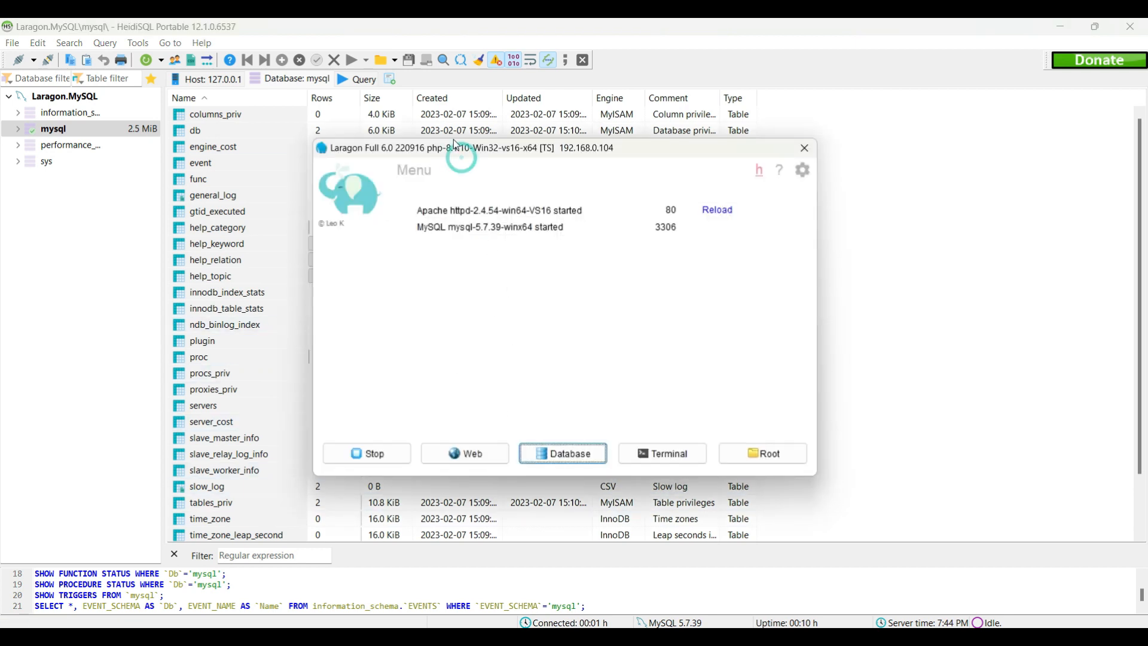
{"action": "left_click_drag", "start_coordinate": [456, 145], "coordinate": [445, 117]}
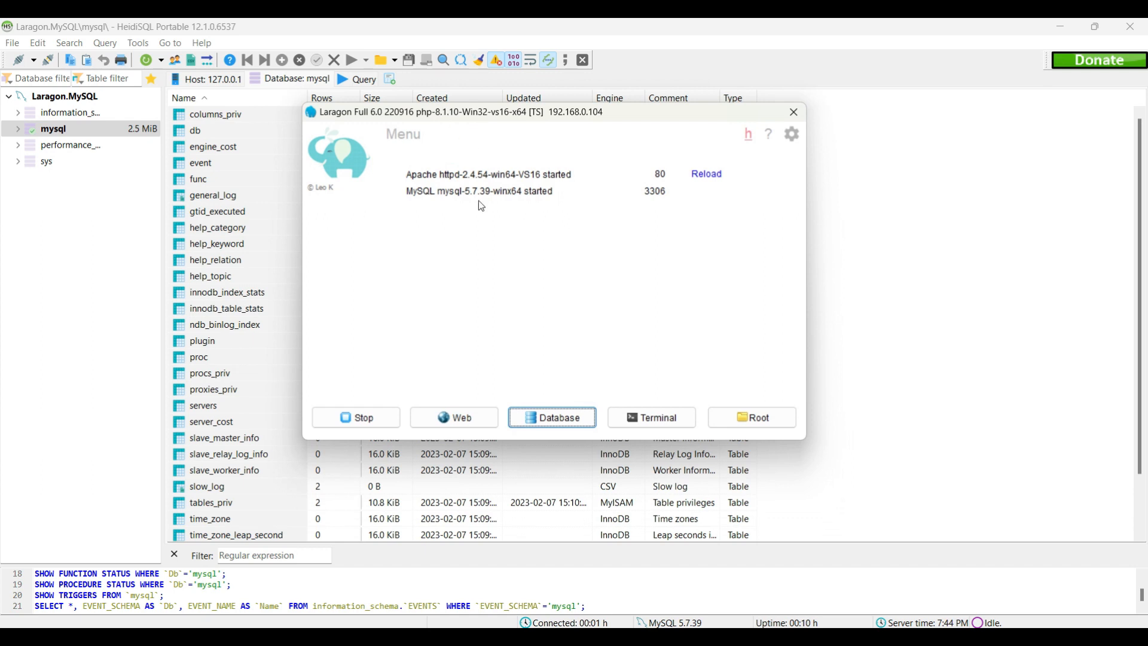